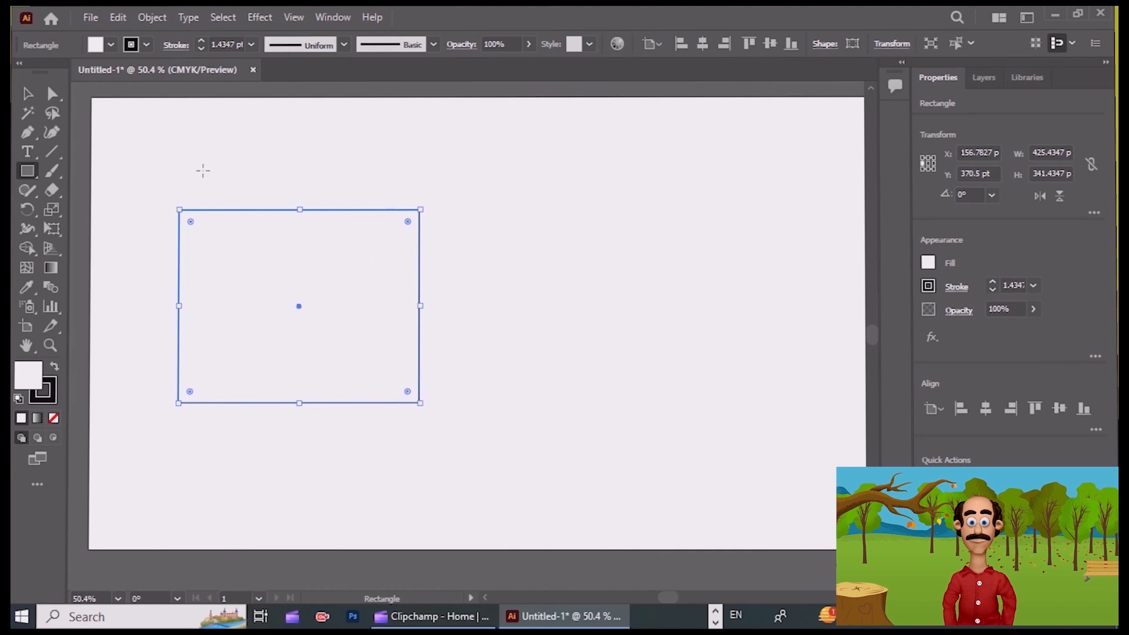
Move the rectangle slightly up and to the right, and resize it to about 650 by 206 pt.
{"action": "left_click", "coordinate": [28, 94]}
{"action": "left_click", "coordinate": [337, 156]}
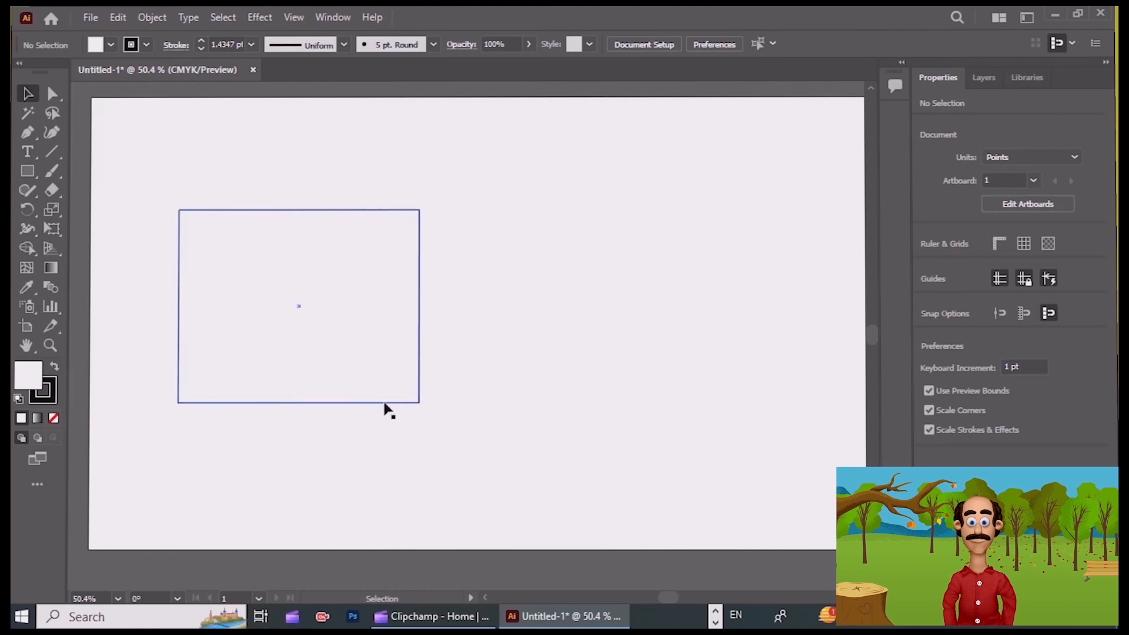
{"action": "left_click", "coordinate": [419, 402]}
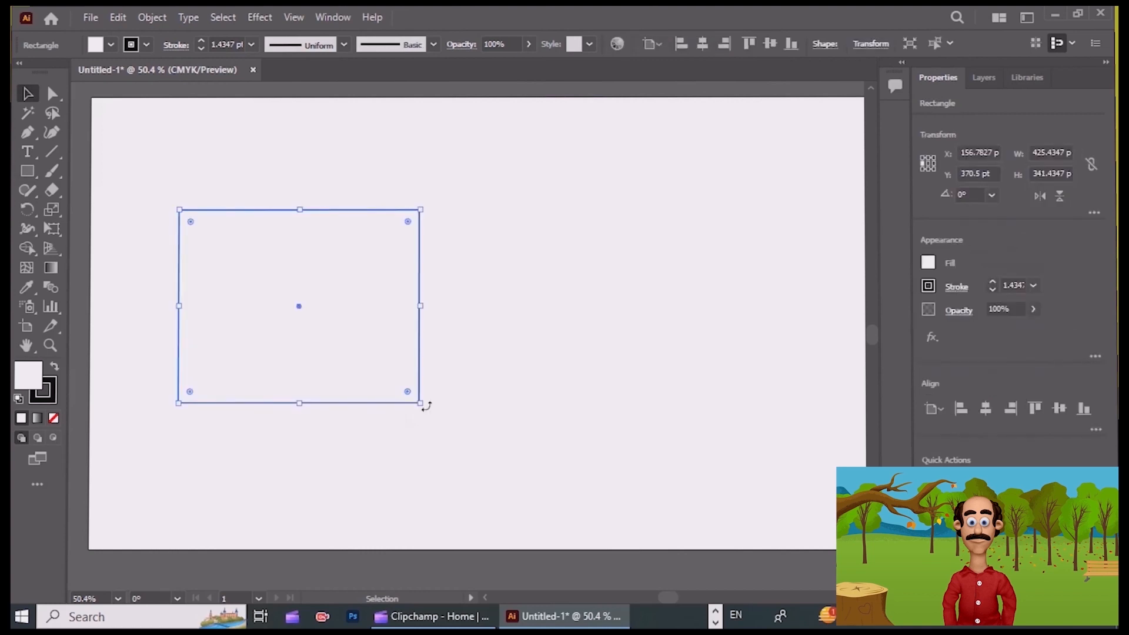
{"action": "mouse_move", "coordinate": [425, 405]}
{"action": "left_mouse_down"}
{"action": "mouse_move", "coordinate": [361, 449]}
{"action": "mouse_move", "coordinate": [209, 443]}
{"action": "mouse_move", "coordinate": [412, 395]}
{"action": "mouse_move", "coordinate": [329, 449]}
{"action": "mouse_move", "coordinate": [458, 323]}
{"action": "mouse_move", "coordinate": [422, 391]}
{"action": "mouse_move", "coordinate": [486, 277]}
{"action": "mouse_move", "coordinate": [458, 237]}
{"action": "mouse_move", "coordinate": [290, 430]}
{"action": "mouse_move", "coordinate": [283, 396]}
{"action": "mouse_move", "coordinate": [337, 404]}
{"action": "mouse_move", "coordinate": [461, 320]}
{"action": "mouse_move", "coordinate": [423, 404]}
{"action": "mouse_move", "coordinate": [443, 282]}
{"action": "mouse_move", "coordinate": [438, 239]}
{"action": "mouse_move", "coordinate": [436, 429]}
{"action": "mouse_move", "coordinate": [441, 421]}
{"action": "left_mouse_up"}
{"action": "left_click_drag", "start_coordinate": [297, 302], "coordinate": [309, 278]}
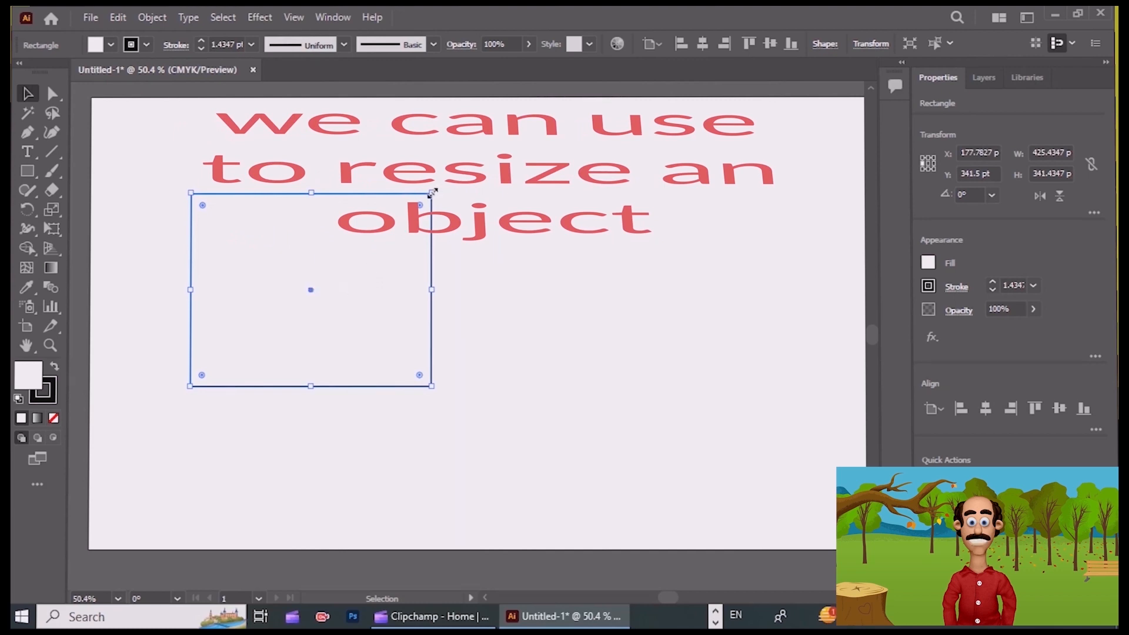
{"action": "left_click_drag", "start_coordinate": [433, 192], "coordinate": [558, 270]}
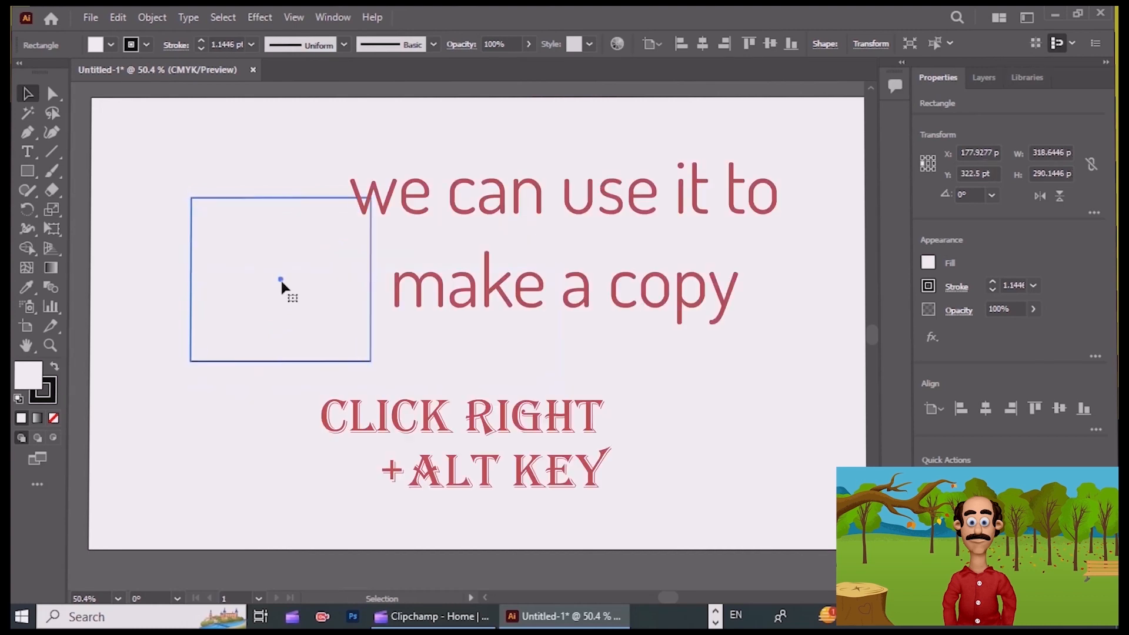
Duplicate the rectangle to its right, building a block of two rows with two copies each.
{"action": "left_click_drag", "start_coordinate": [281, 279], "coordinate": [509, 288]}
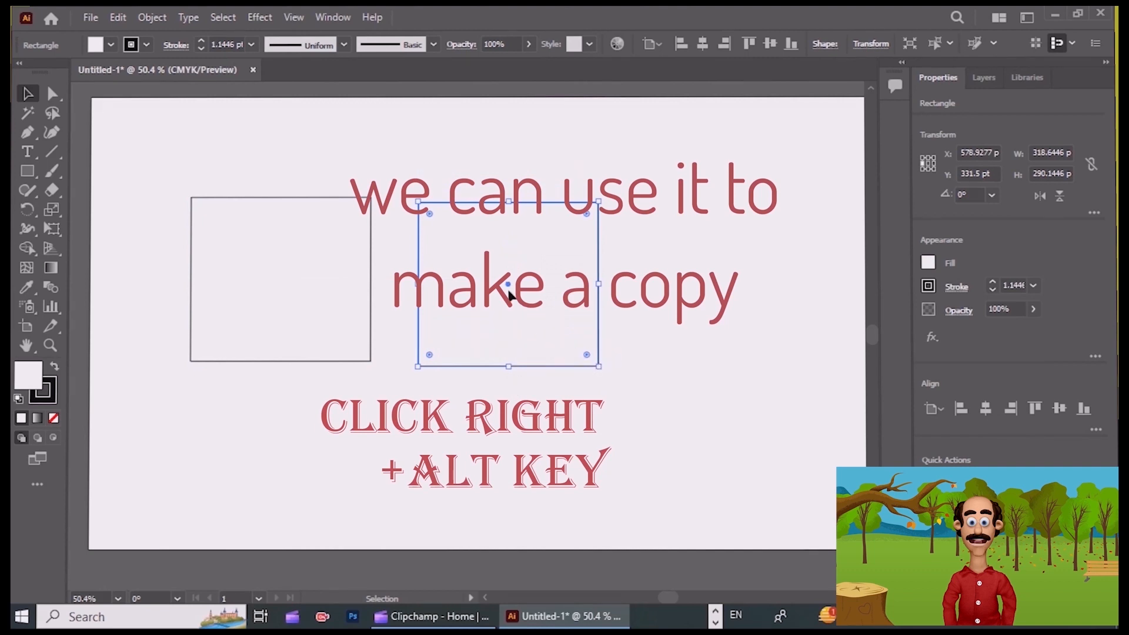
{"action": "left_click", "coordinate": [510, 289], "text": "shift"}
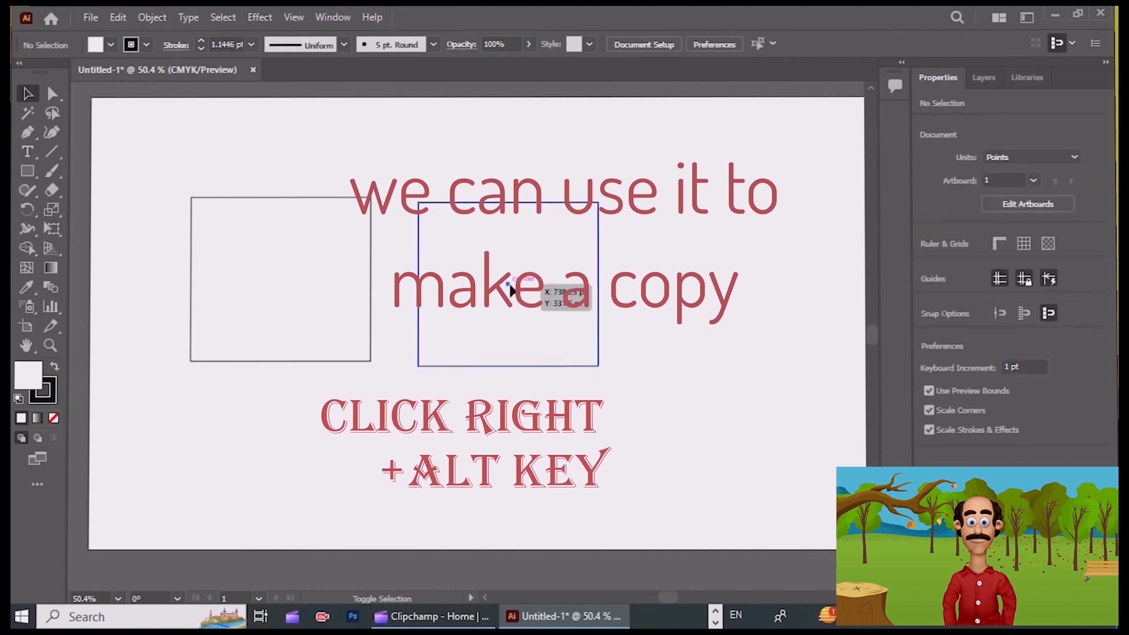
{"action": "left_click_drag", "start_coordinate": [510, 289], "coordinate": [732, 318]}
{"action": "left_click_drag", "start_coordinate": [522, 290], "coordinate": [497, 259]}
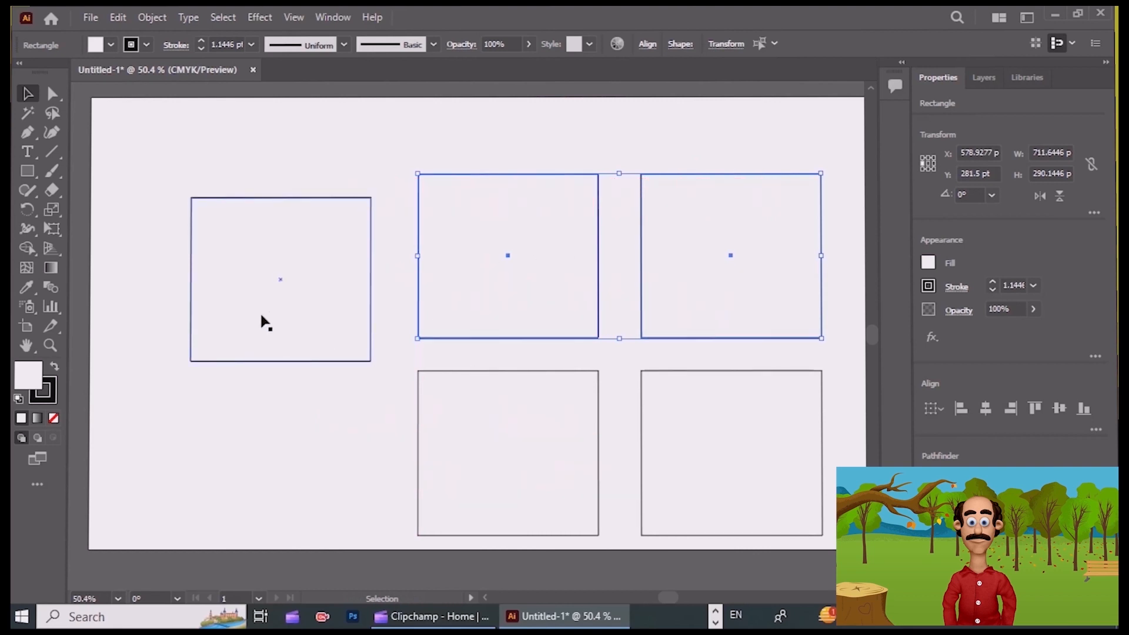
{"action": "left_click_drag", "start_coordinate": [263, 322], "coordinate": [422, 221]}
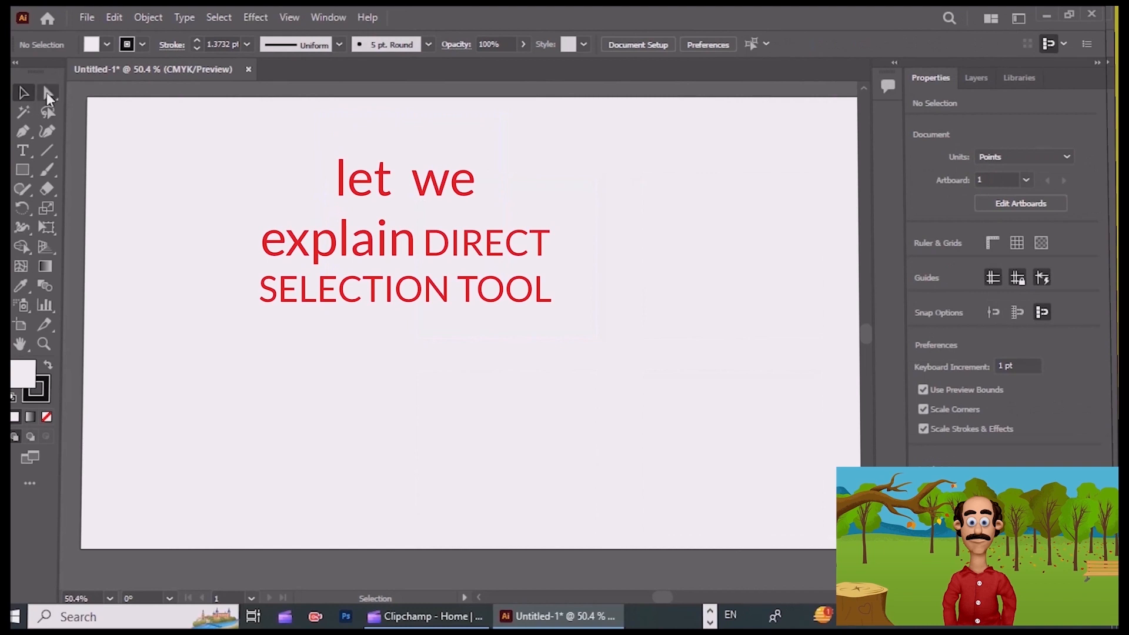
Draw a rectangle about 278 by 256 pt near the artboard's left half.
{"action": "left_click", "coordinate": [49, 95]}
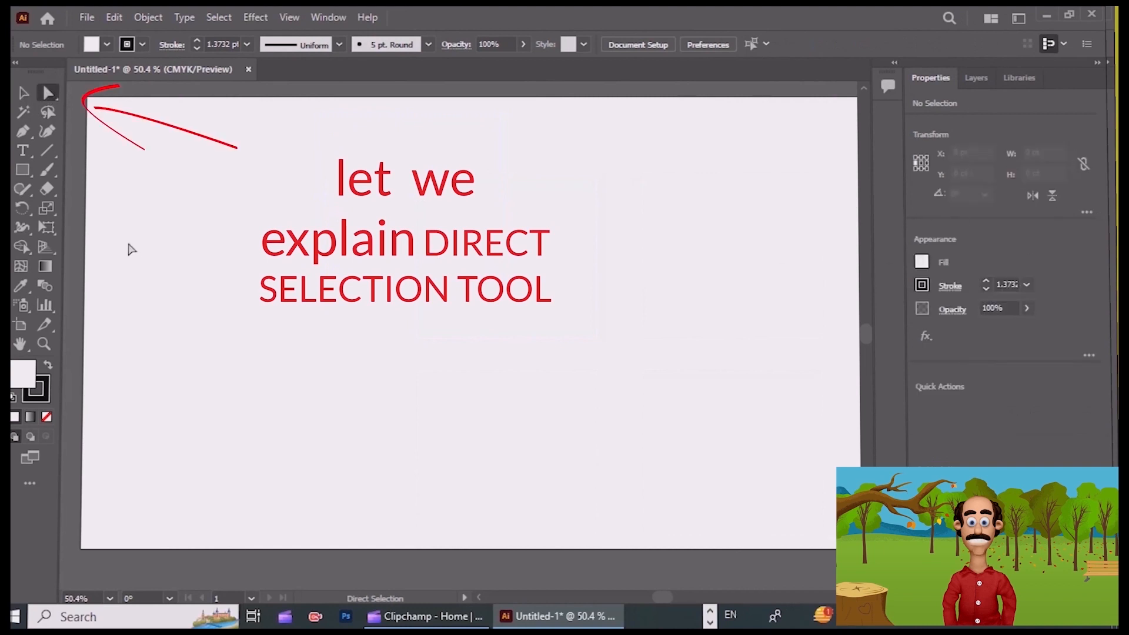
{"action": "left_click", "coordinate": [22, 169]}
{"action": "mouse_move", "coordinate": [267, 217]}
{"action": "left_mouse_down"}
{"action": "mouse_move", "coordinate": [354, 310]}
{"action": "mouse_move", "coordinate": [398, 319]}
{"action": "mouse_move", "coordinate": [426, 363]}
{"action": "left_mouse_up"}
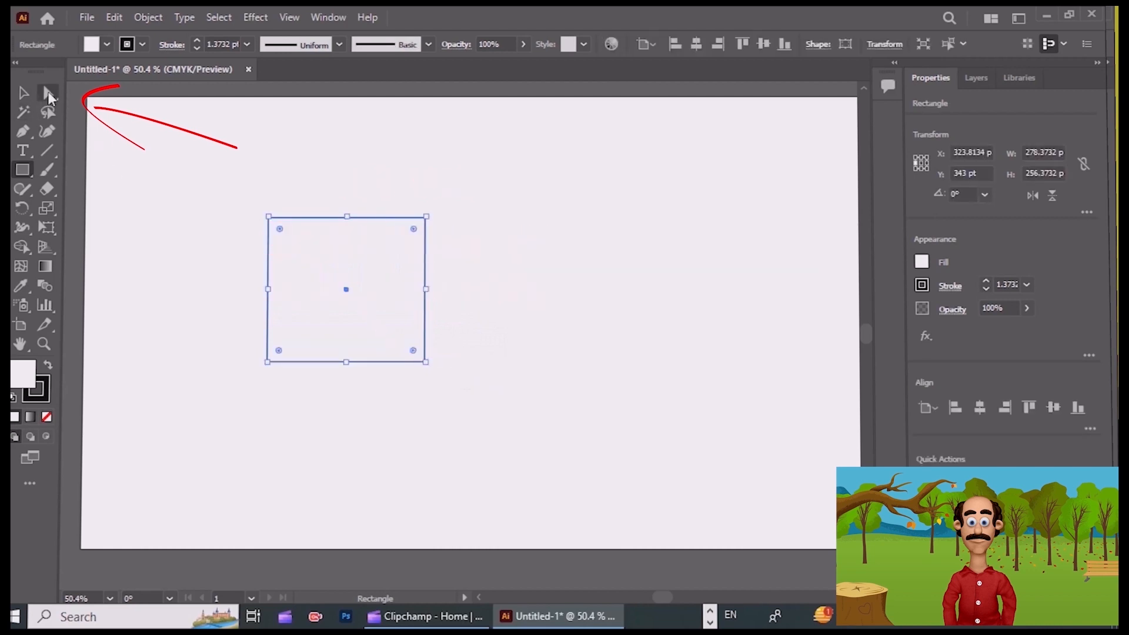
Move only the rectangle's lower-right anchor point slightly upward with the Direct Selection tool, and deselect the shape.
{"action": "key", "text": "a"}
{"action": "left_click", "coordinate": [305, 166]}
{"action": "left_click", "coordinate": [424, 362]}
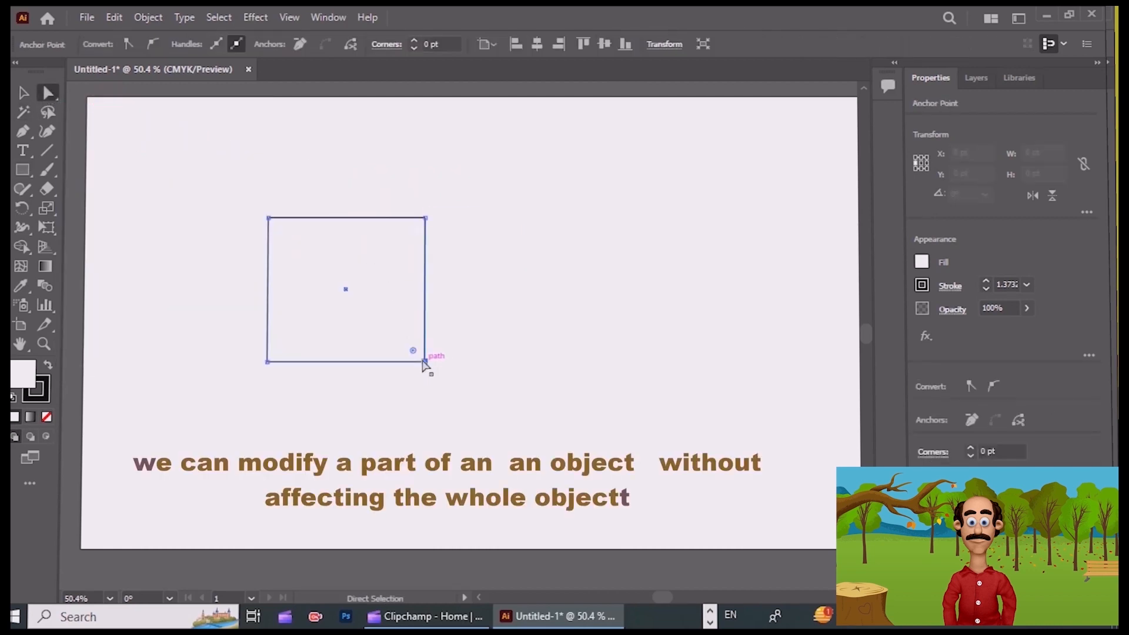
{"action": "mouse_move", "coordinate": [424, 362]}
{"action": "left_mouse_down"}
{"action": "mouse_move", "coordinate": [296, 248]}
{"action": "mouse_move", "coordinate": [438, 346]}
{"action": "mouse_move", "coordinate": [502, 350]}
{"action": "mouse_move", "coordinate": [426, 357]}
{"action": "left_mouse_up"}
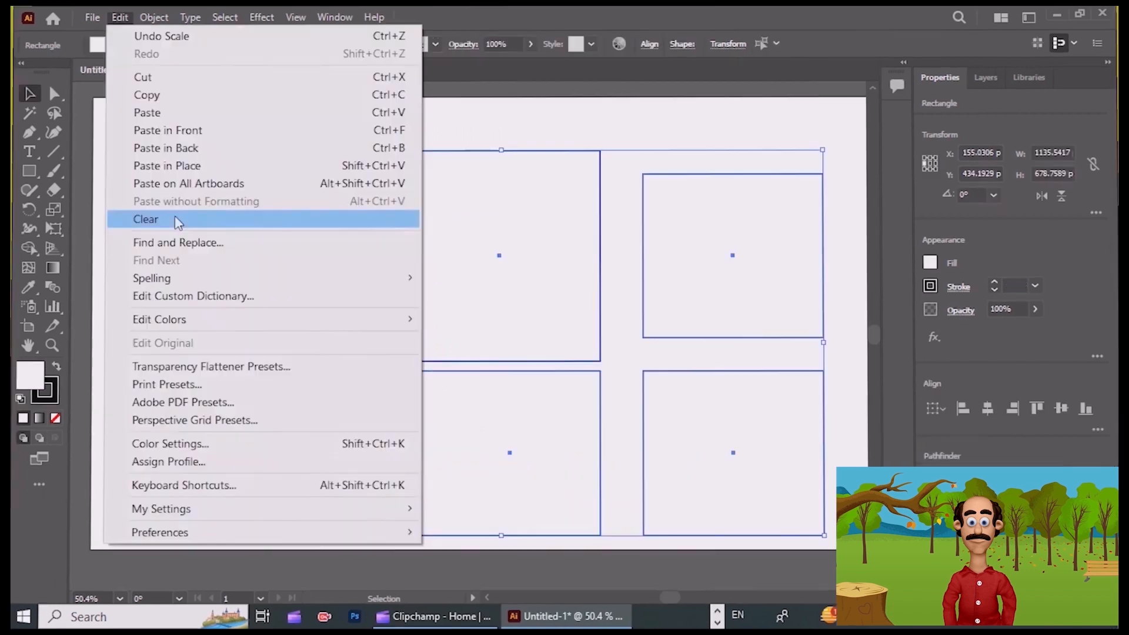
{"action": "left_click", "coordinate": [176, 221]}
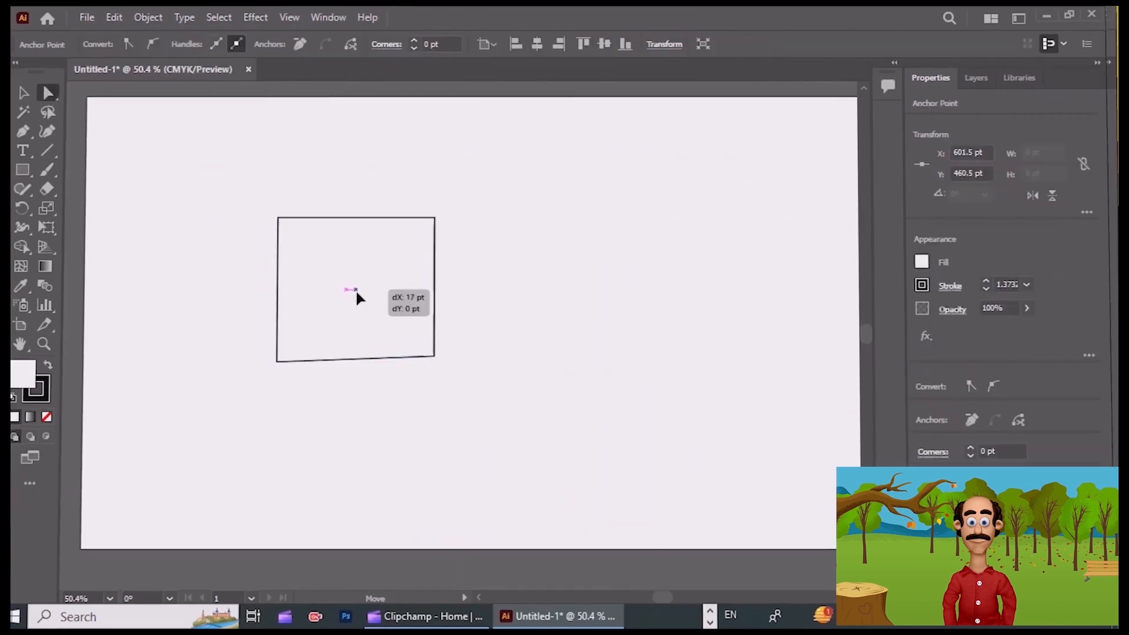
Round all corners of the shape to about 5.2 pt and pull an upper-right anchor inward to form a notch.
{"action": "left_click", "coordinate": [355, 293]}
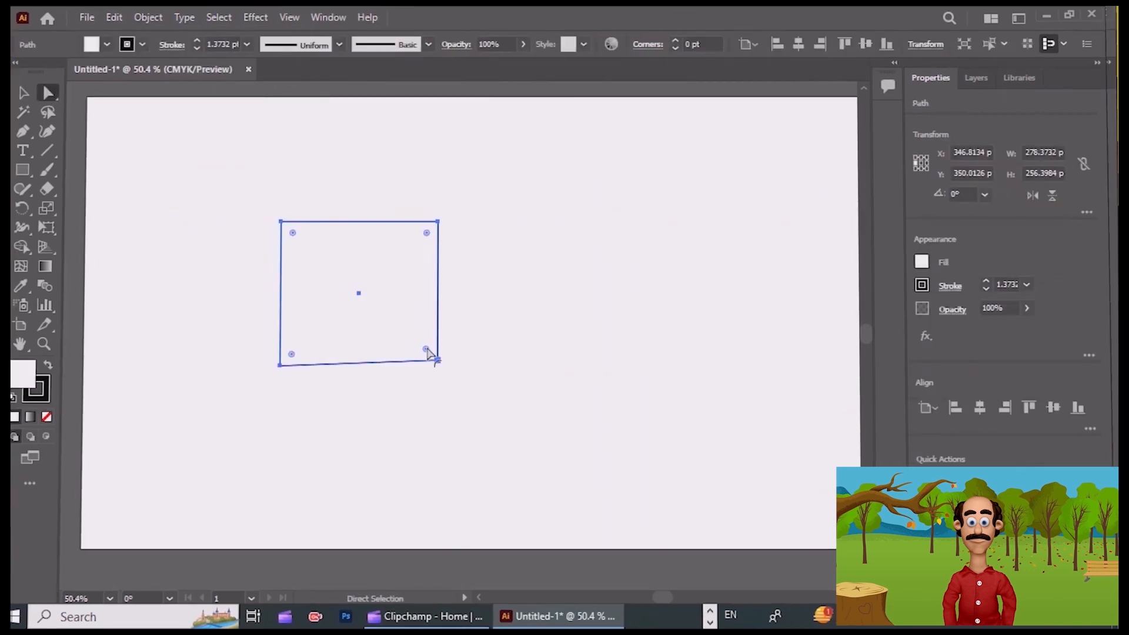
{"action": "mouse_move", "coordinate": [427, 351]}
{"action": "left_mouse_down"}
{"action": "mouse_move", "coordinate": [391, 317]}
{"action": "mouse_move", "coordinate": [440, 359]}
{"action": "left_mouse_up"}
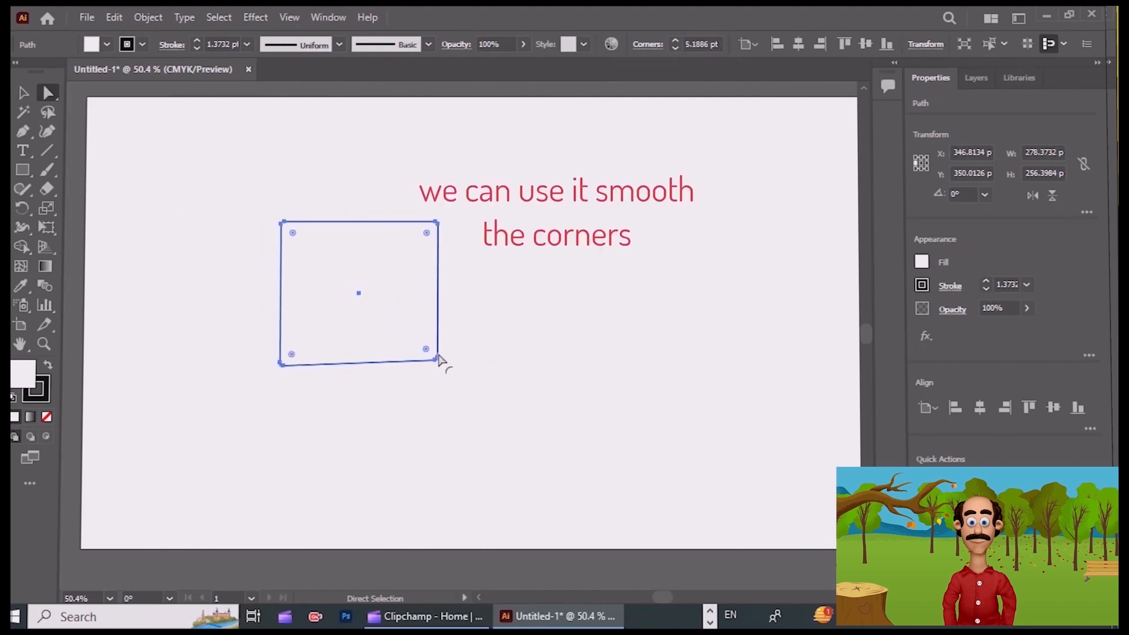
{"action": "left_click", "coordinate": [437, 224]}
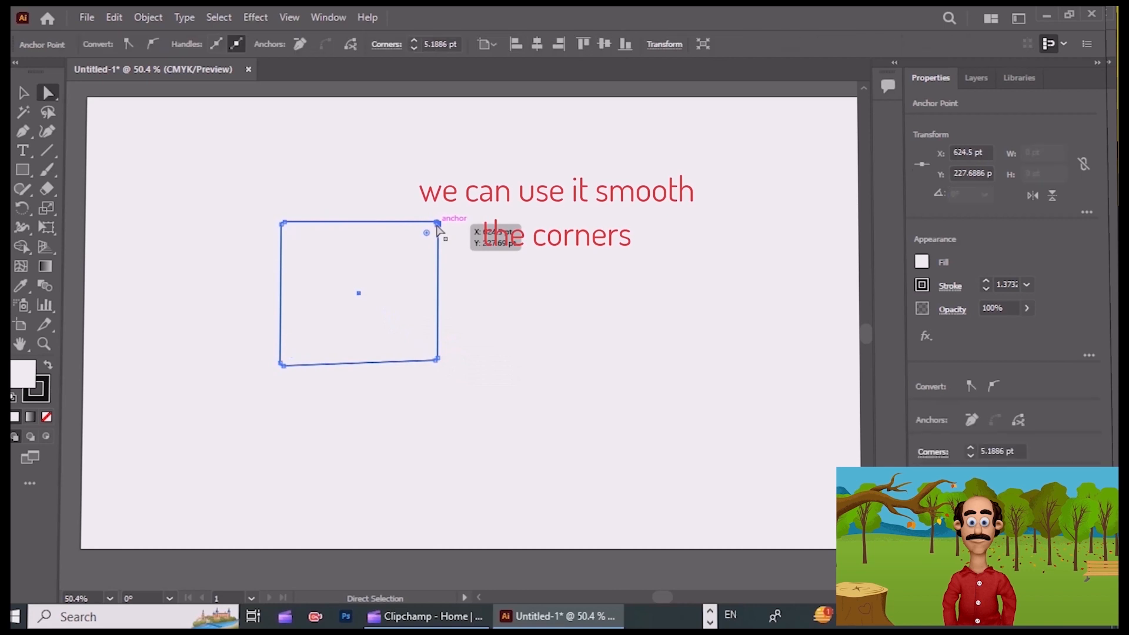
{"action": "left_click_drag", "start_coordinate": [438, 227], "coordinate": [323, 289]}
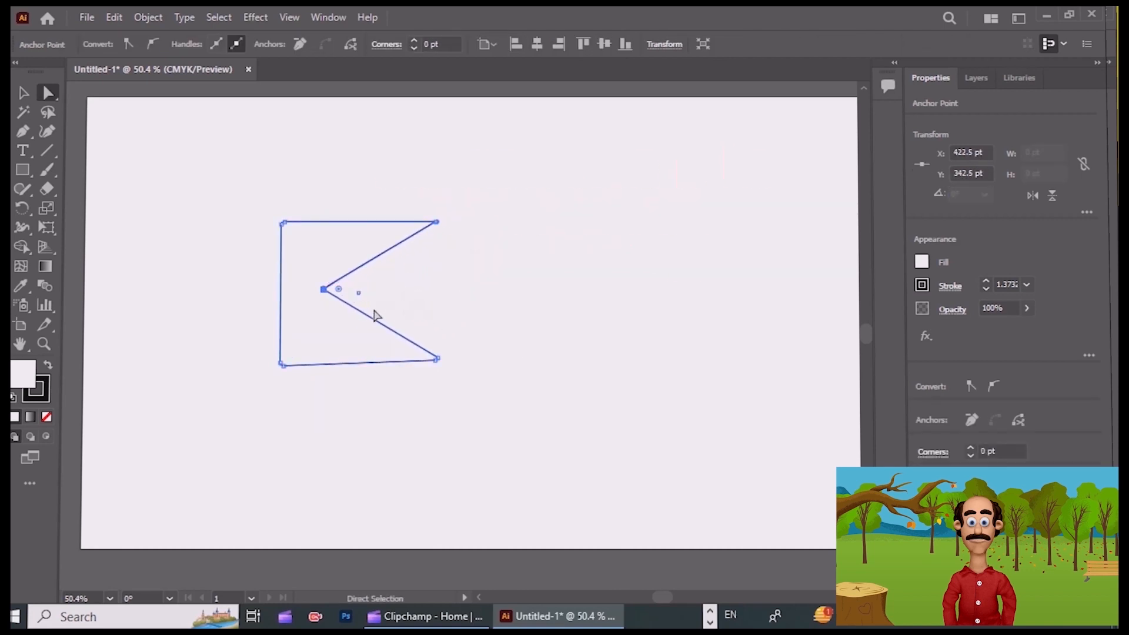
Duplicate the notched shape several times across the artboard to the right.
{"action": "left_click", "coordinate": [520, 346]}
{"action": "left_click_drag", "start_coordinate": [352, 345], "coordinate": [543, 316]}
{"action": "left_click", "coordinate": [642, 361]}
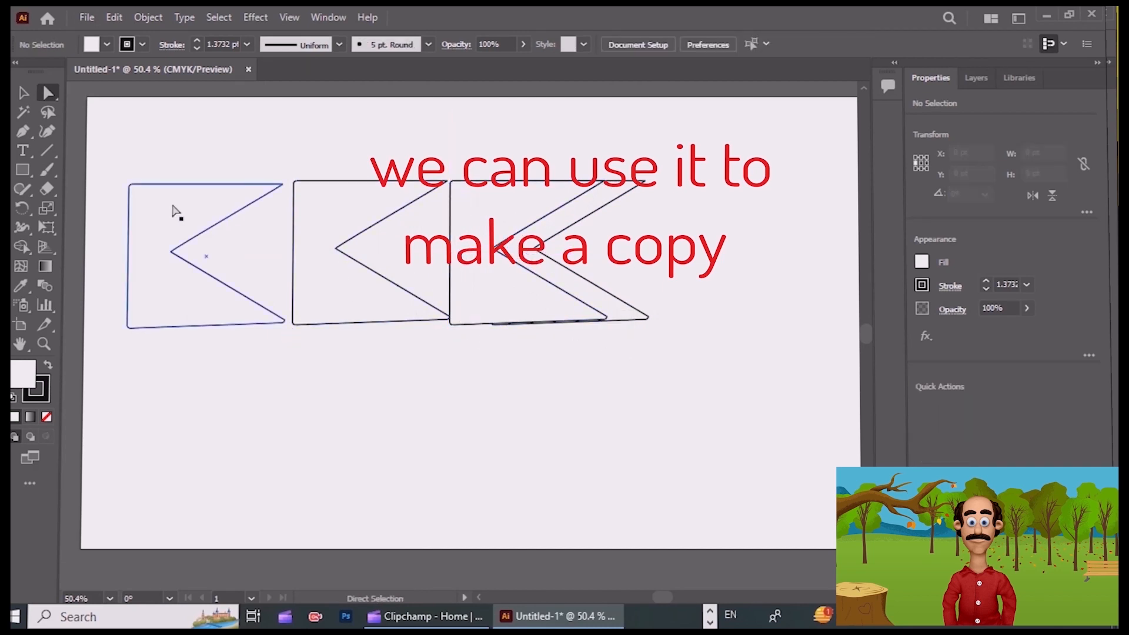
{"action": "left_click_drag", "start_coordinate": [168, 309], "coordinate": [734, 362]}
{"action": "left_click", "coordinate": [114, 17]}
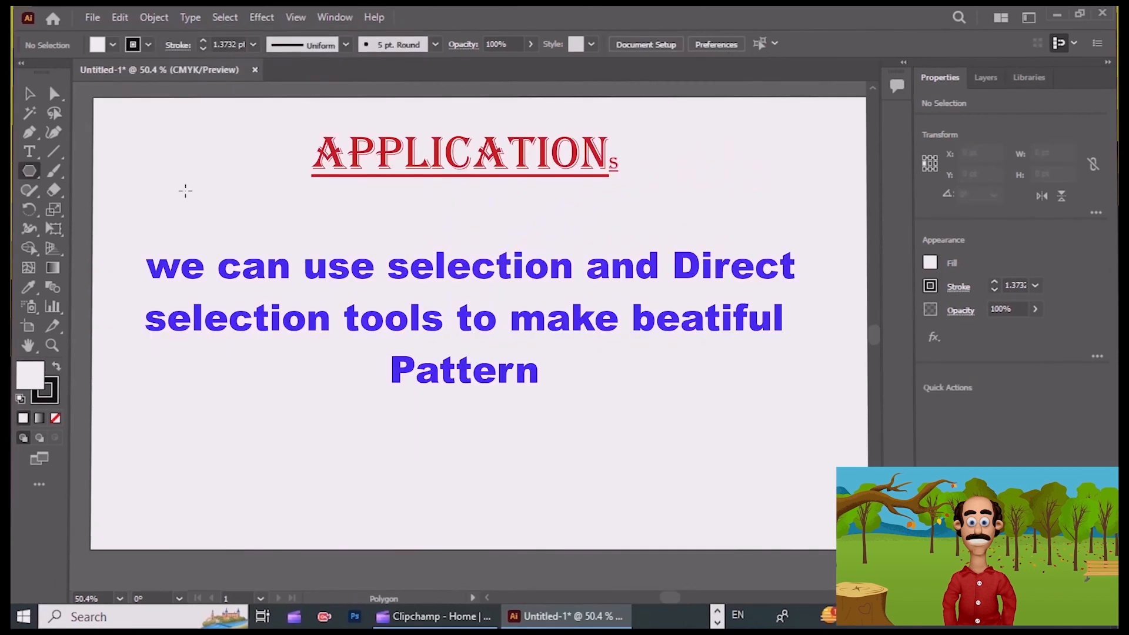
Draw a hexagon about 135 pt wide with a smaller one about 81 pt wide beside it, and fill the larger one red.
{"action": "left_click_drag", "start_coordinate": [184, 189], "coordinate": [222, 229]}
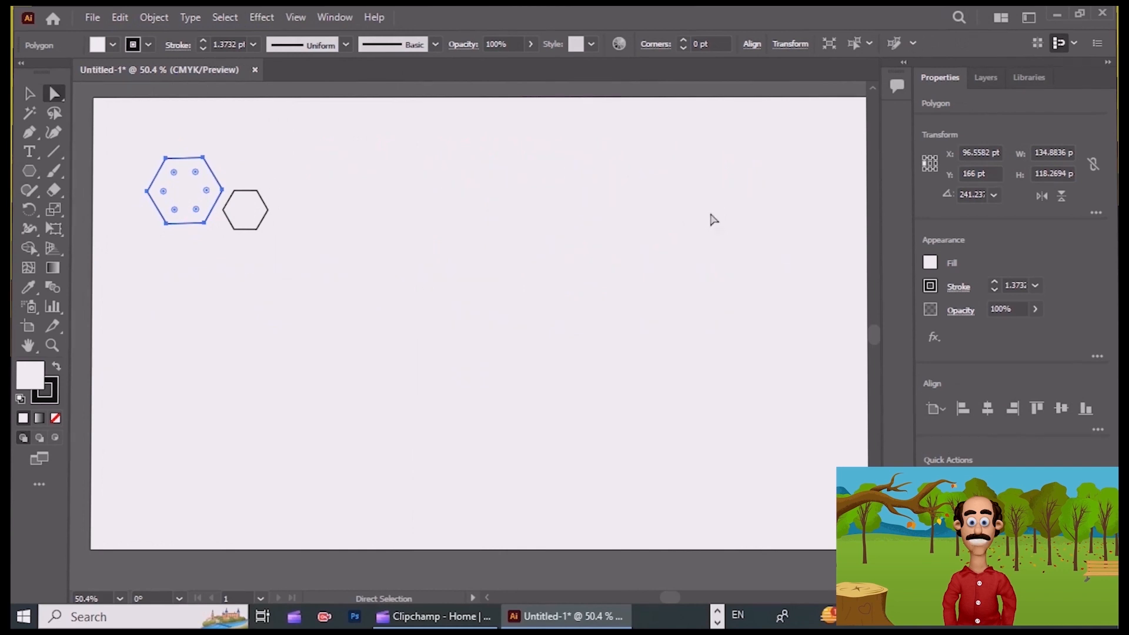
{"action": "left_click", "coordinate": [930, 263]}
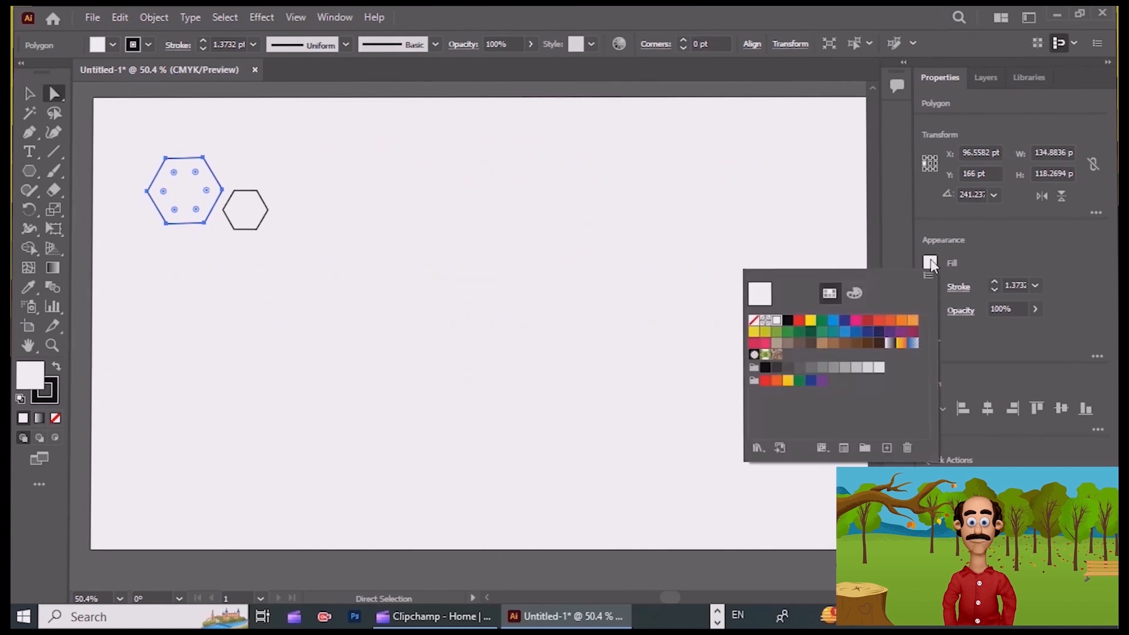
{"action": "left_click", "coordinate": [765, 381]}
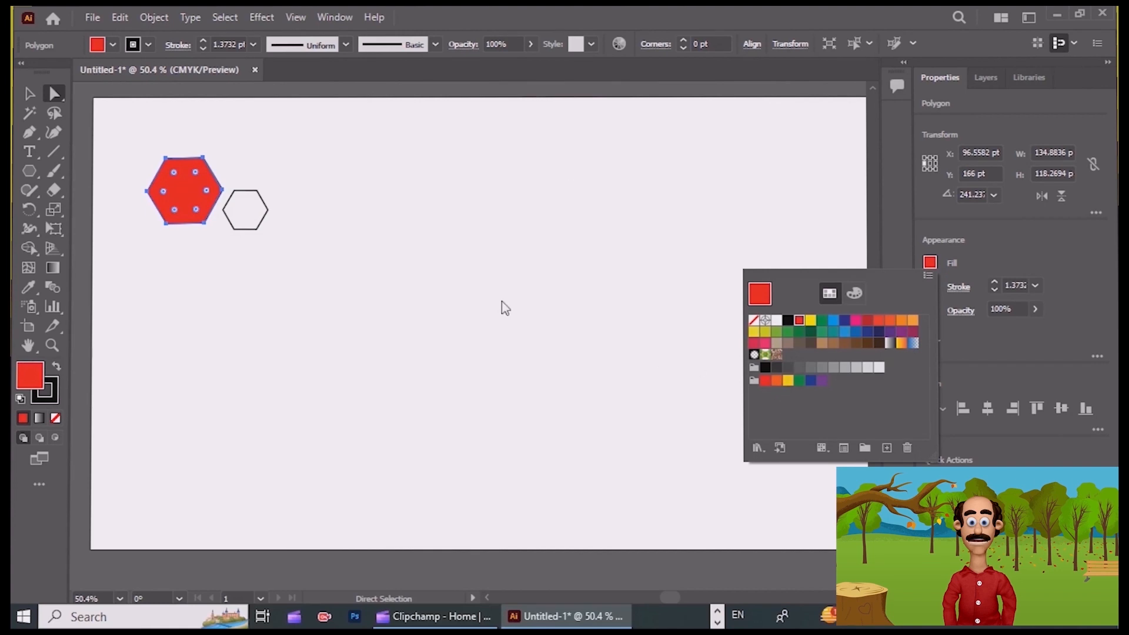
Fill the smaller hexagon with yellow.
{"action": "left_click", "coordinate": [252, 223]}
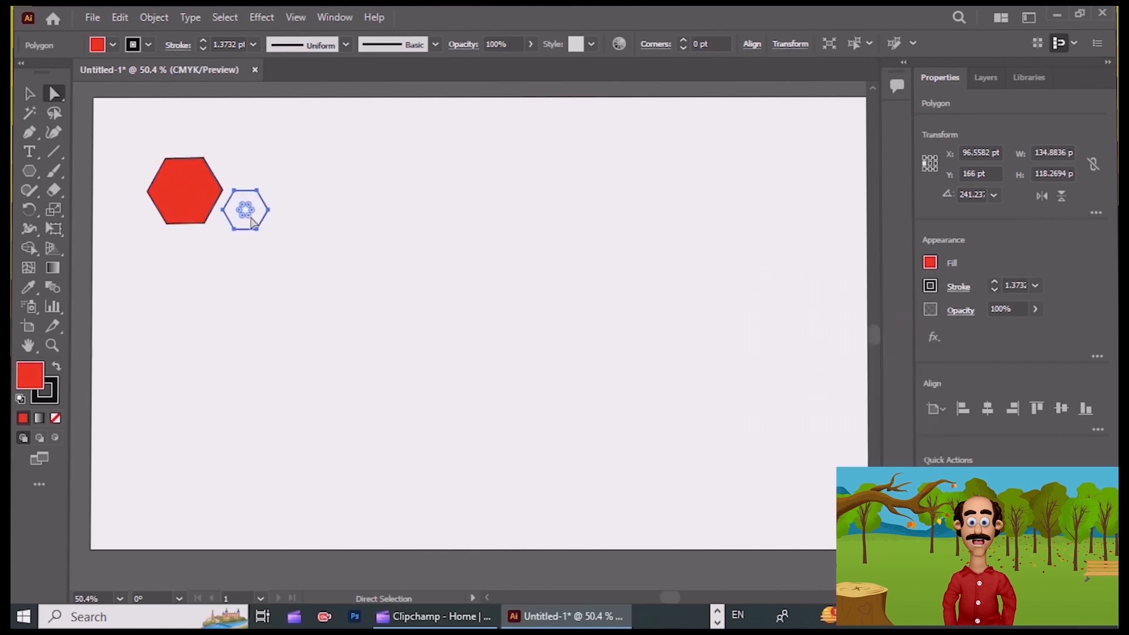
{"action": "left_click", "coordinate": [930, 265]}
{"action": "left_click", "coordinate": [788, 381]}
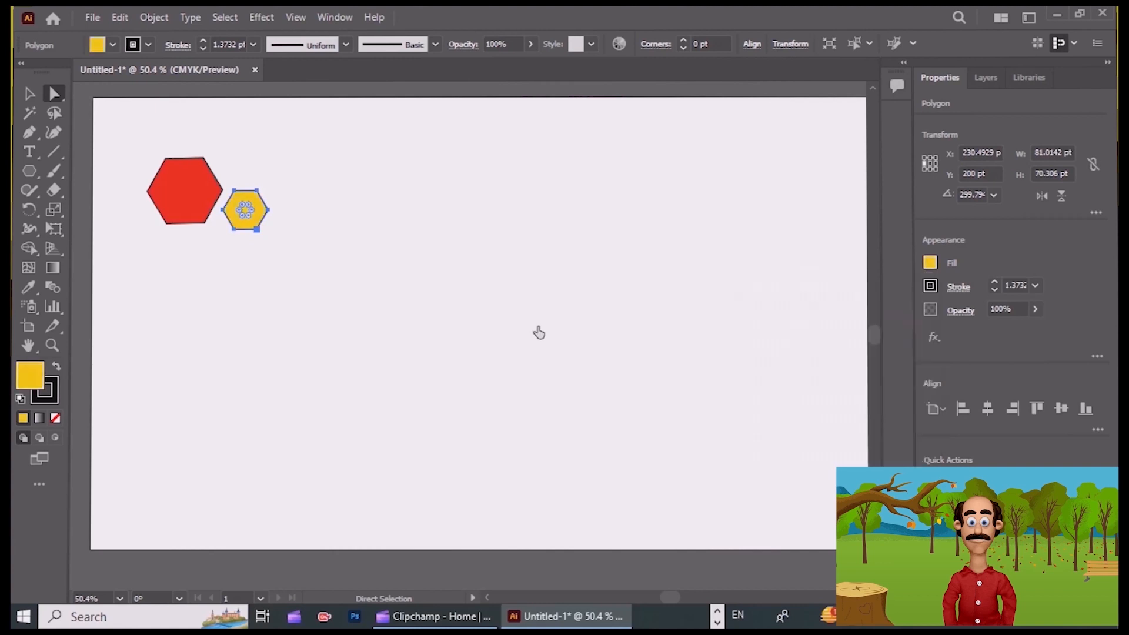
{"action": "left_click_drag", "start_coordinate": [251, 211], "coordinate": [251, 212]}
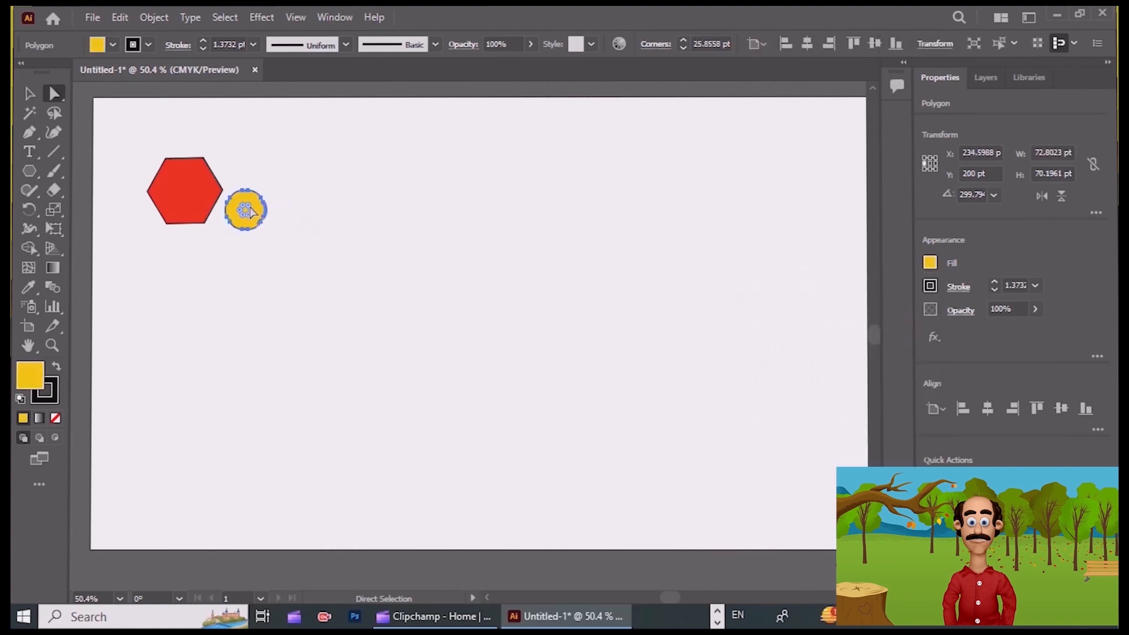
{"action": "key", "text": "ctrl+z"}
{"action": "left_click", "coordinate": [257, 244]}
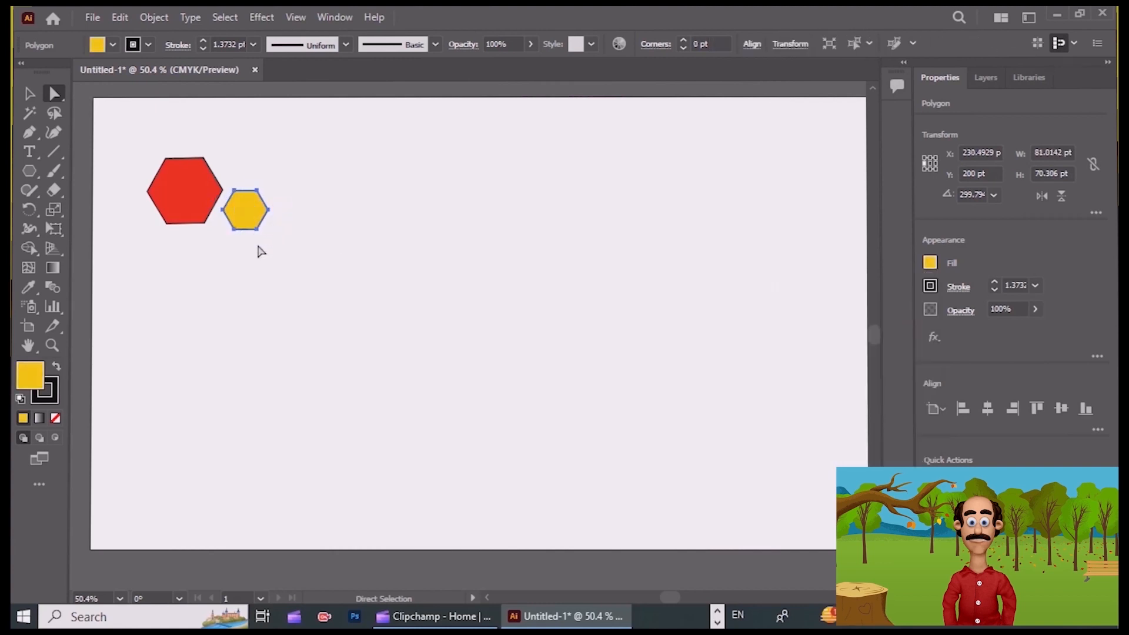
Centre the yellow hexagon inside the red one and duplicate the combined motif downward into a column of seven.
{"action": "left_click", "coordinate": [253, 225]}
{"action": "left_click_drag", "start_coordinate": [253, 228], "coordinate": [198, 212]}
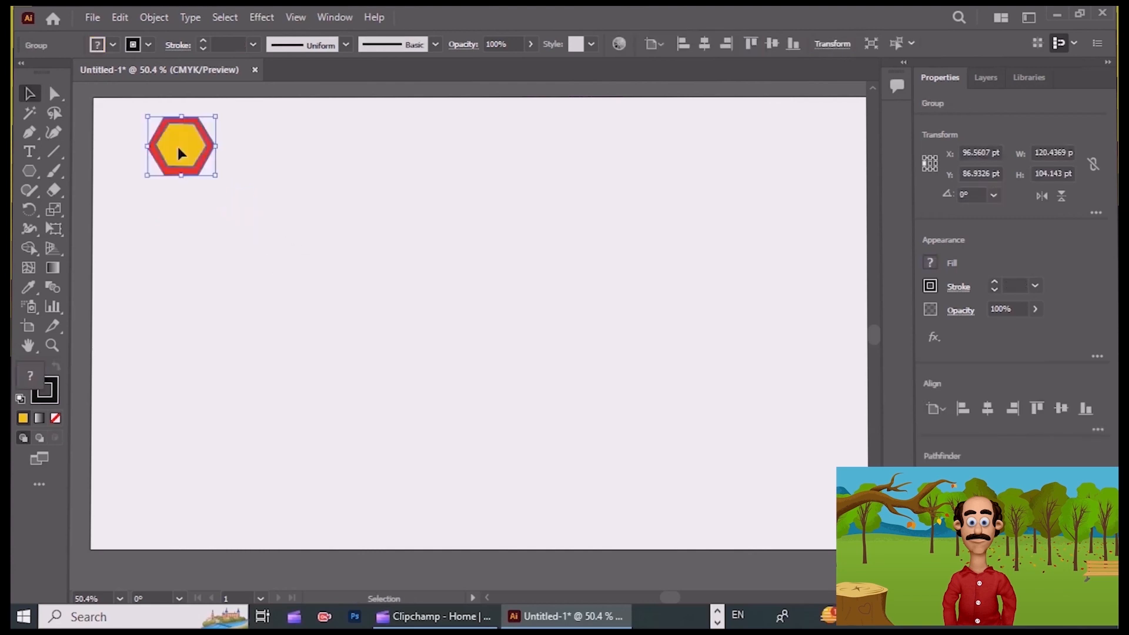
{"action": "left_click_drag", "start_coordinate": [181, 150], "coordinate": [177, 264]}
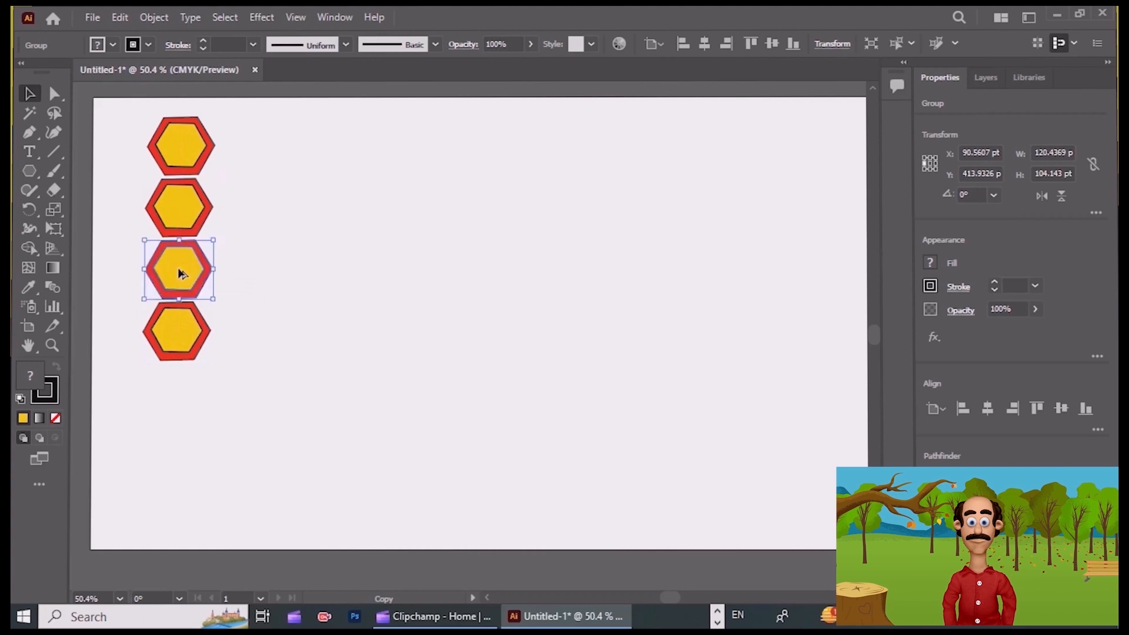
{"action": "left_click_drag", "start_coordinate": [177, 335], "coordinate": [176, 521]}
{"action": "left_click", "coordinate": [178, 492]}
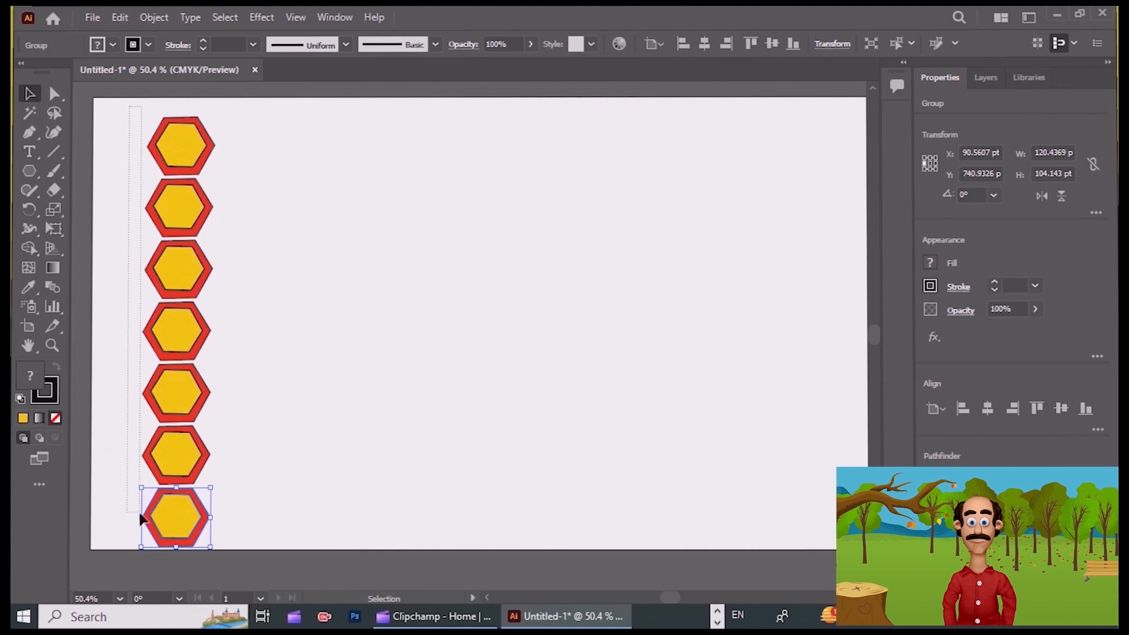
Select all seven hexagon motifs in the column and group them.
{"action": "left_click_drag", "start_coordinate": [266, 548], "coordinate": [270, 556]}
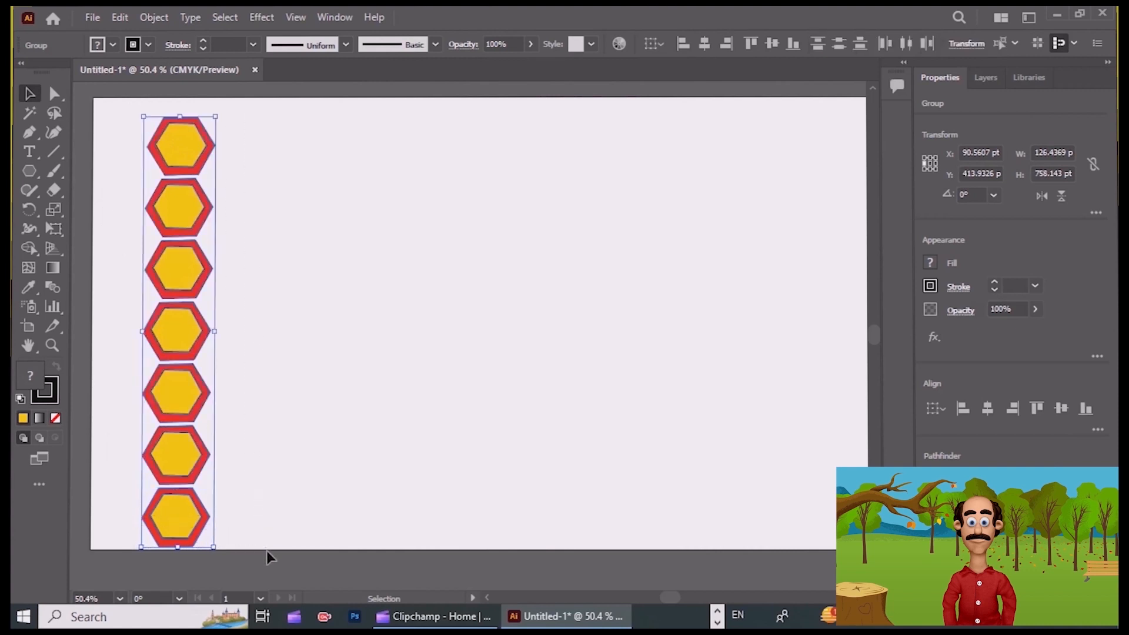
{"action": "key", "text": "g"}
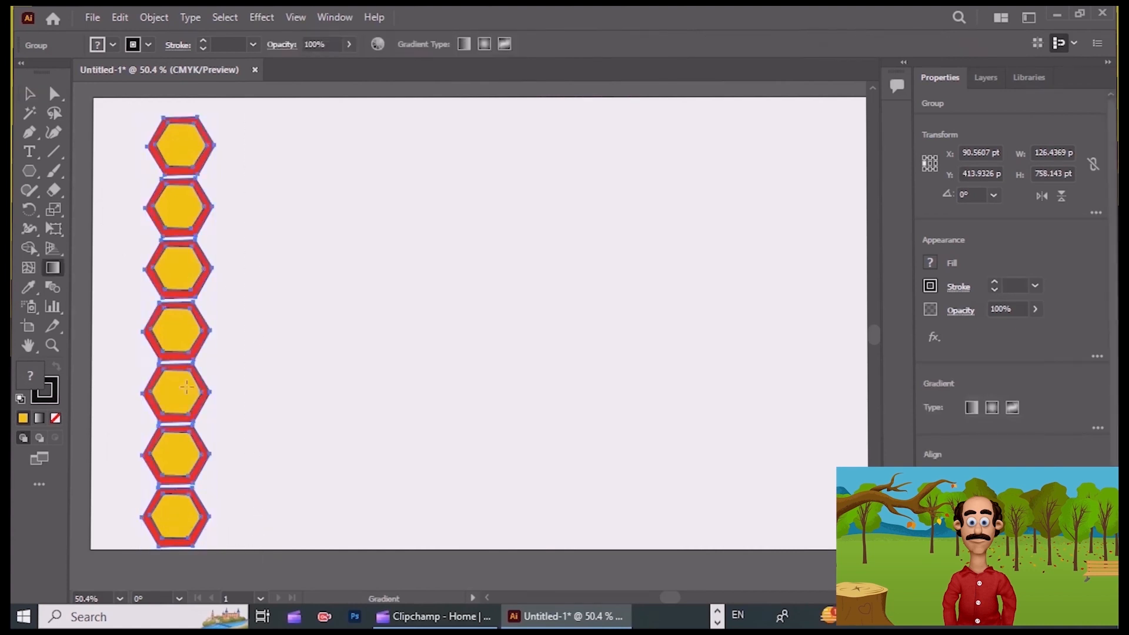
{"action": "left_click", "coordinate": [54, 95]}
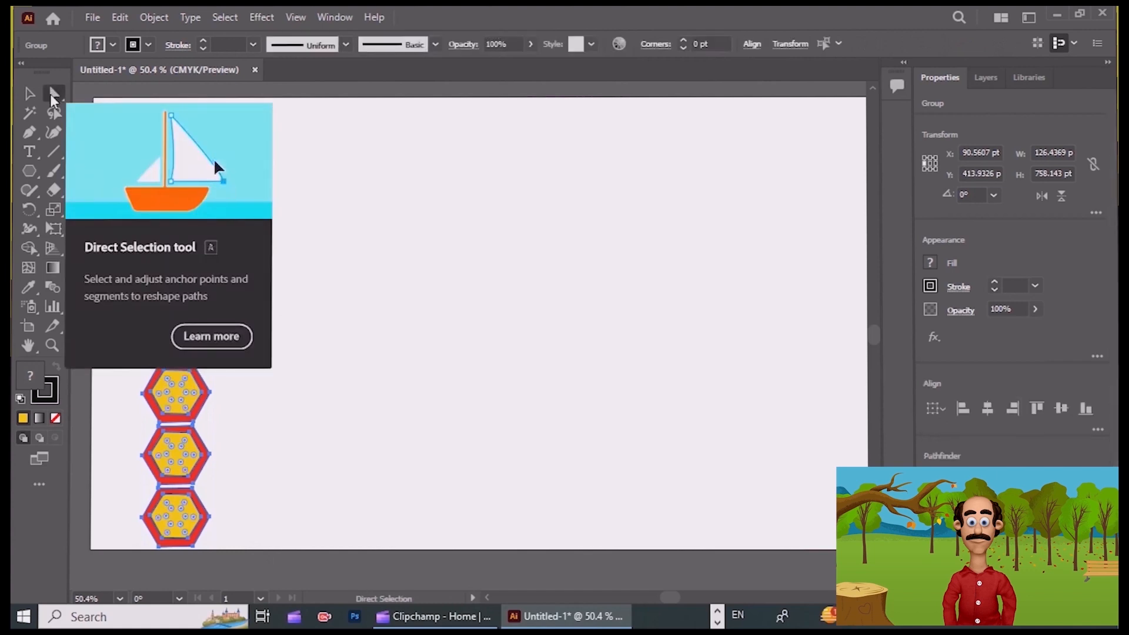
{"action": "left_click", "coordinate": [123, 141]}
{"action": "left_click_drag", "start_coordinate": [170, 553], "coordinate": [265, 541]}
{"action": "key", "text": "v"}
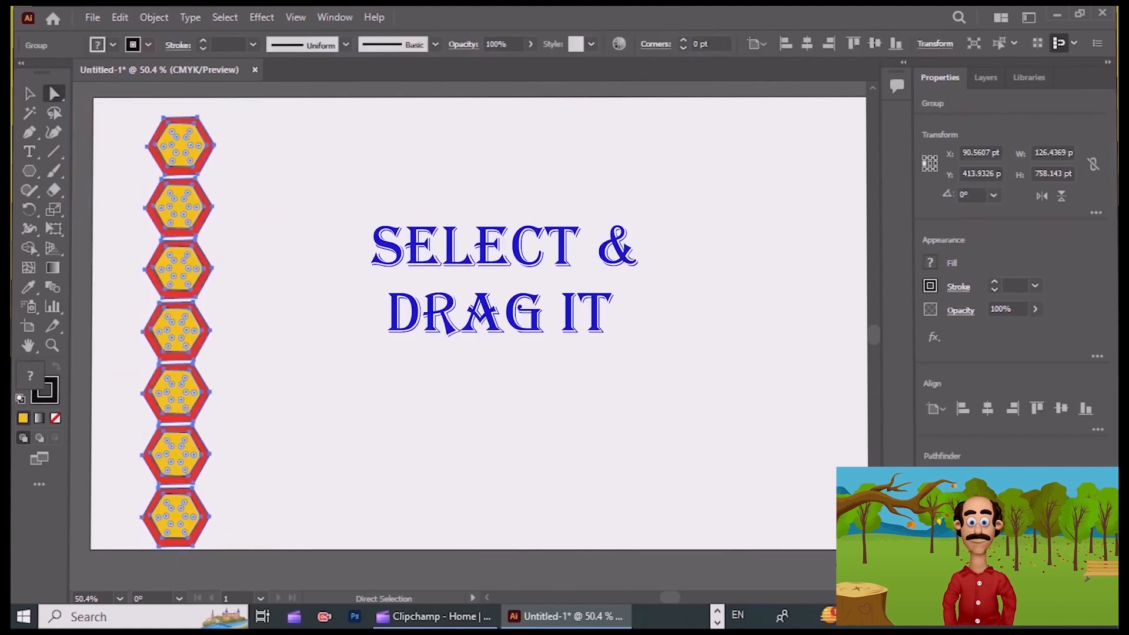
Duplicate the hexagon column to the right, shifted down about half a hexagon so the two columns interlock.
{"action": "left_click", "coordinate": [562, 486]}
{"action": "left_click_drag", "start_coordinate": [195, 328], "coordinate": [215, 348]}
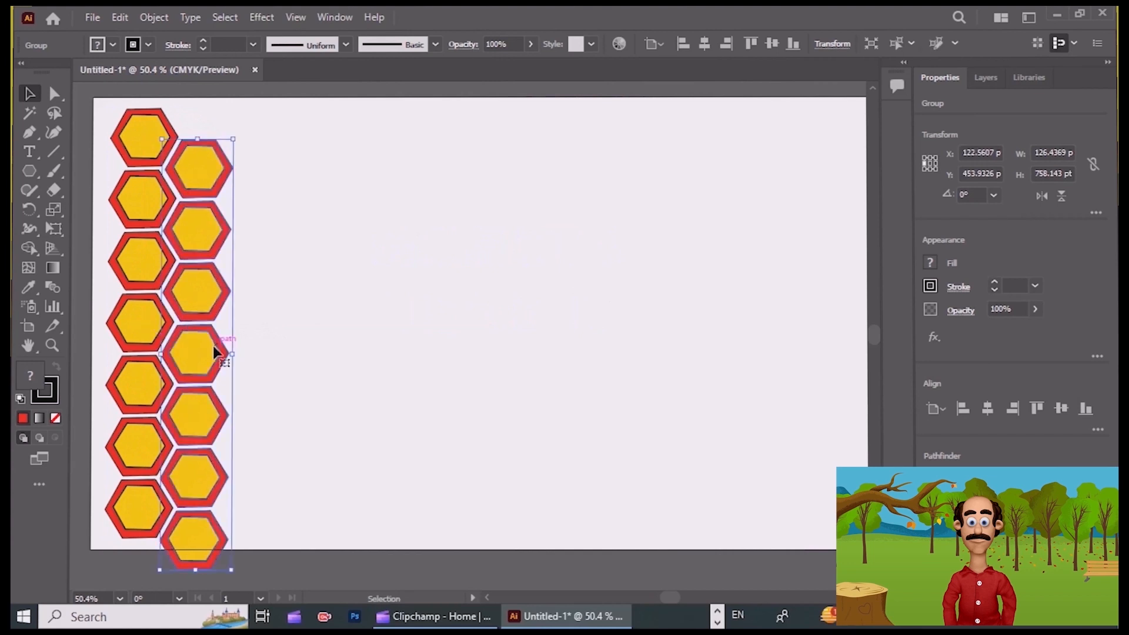
{"action": "left_click", "coordinate": [266, 514]}
{"action": "left_click_drag", "start_coordinate": [102, 104], "coordinate": [246, 575]}
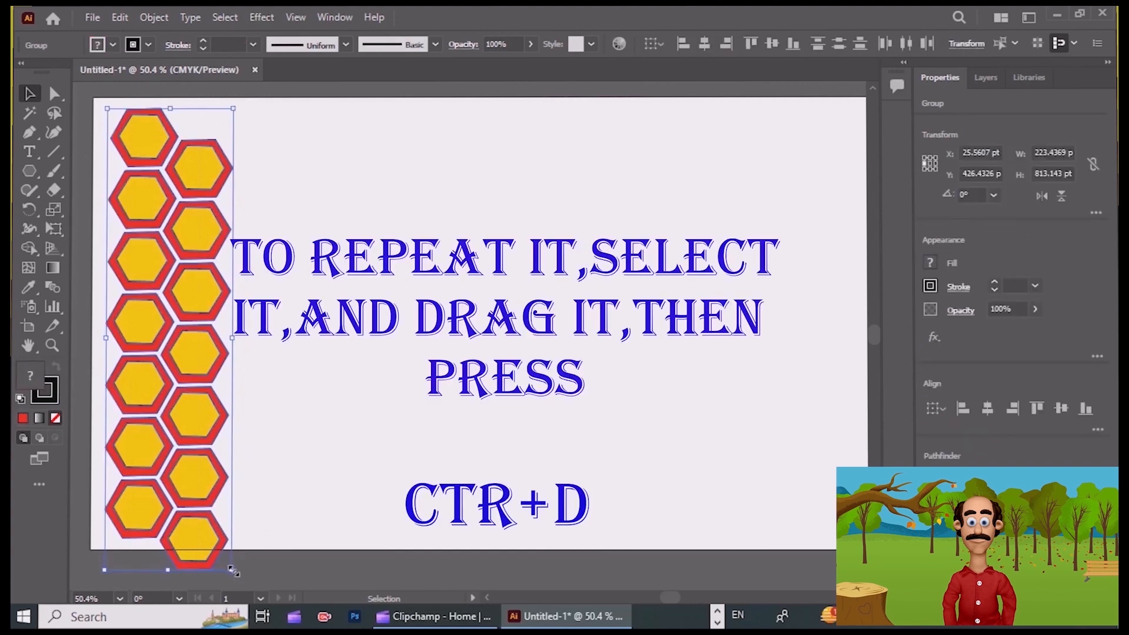
{"action": "key", "text": "g"}
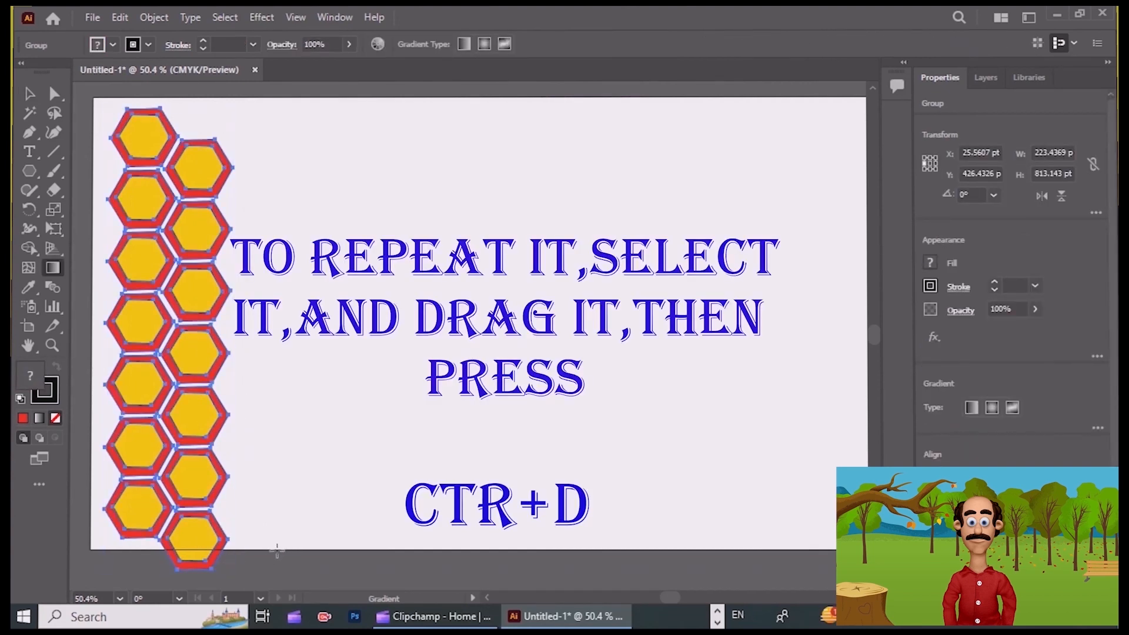
{"action": "left_click", "coordinate": [29, 94]}
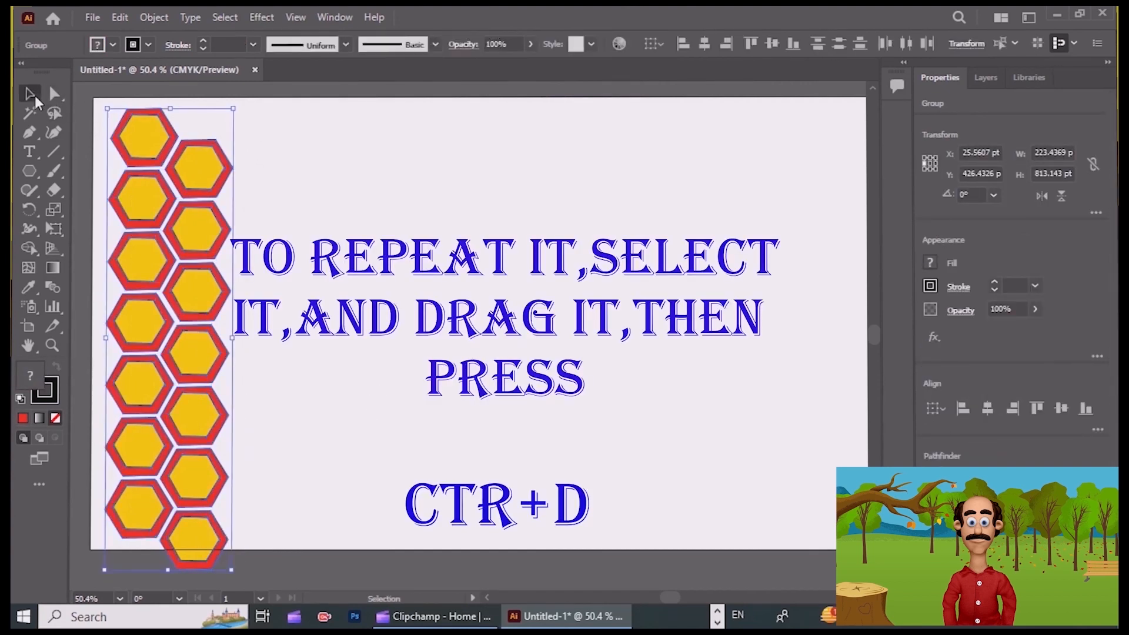
{"action": "left_click", "coordinate": [317, 230]}
{"action": "left_click", "coordinate": [202, 503]}
{"action": "left_click", "coordinate": [302, 466]}
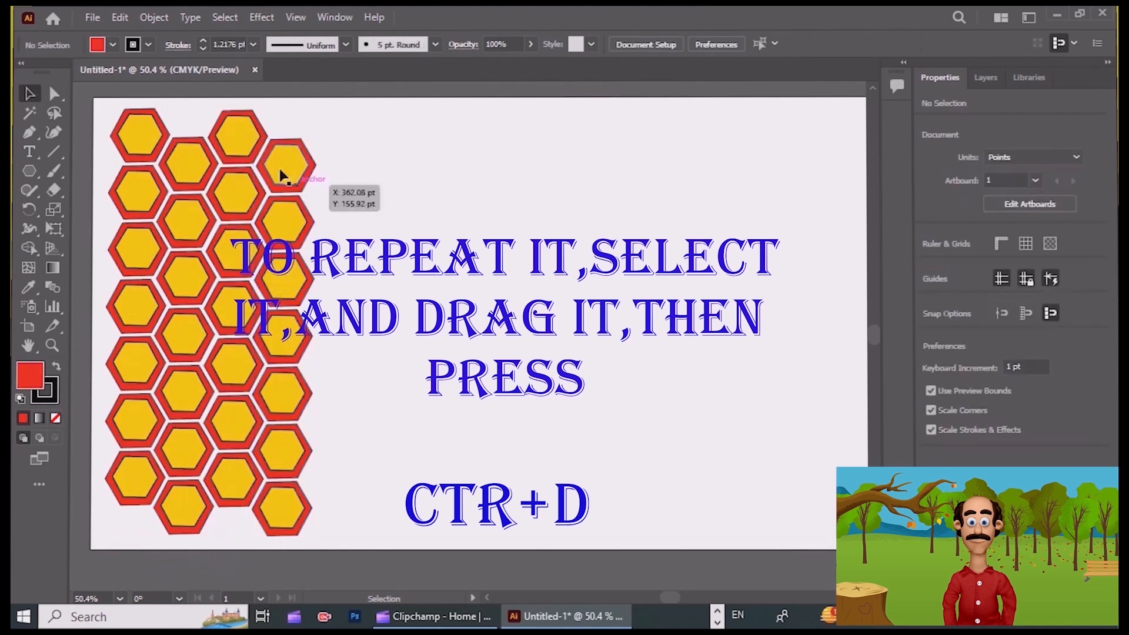
Select the hexagon columns, duplicate them as an interlocking block to the right, and repeat the copy twice more to span the artboard's width.
{"action": "left_click_drag", "start_coordinate": [97, 115], "coordinate": [347, 548]}
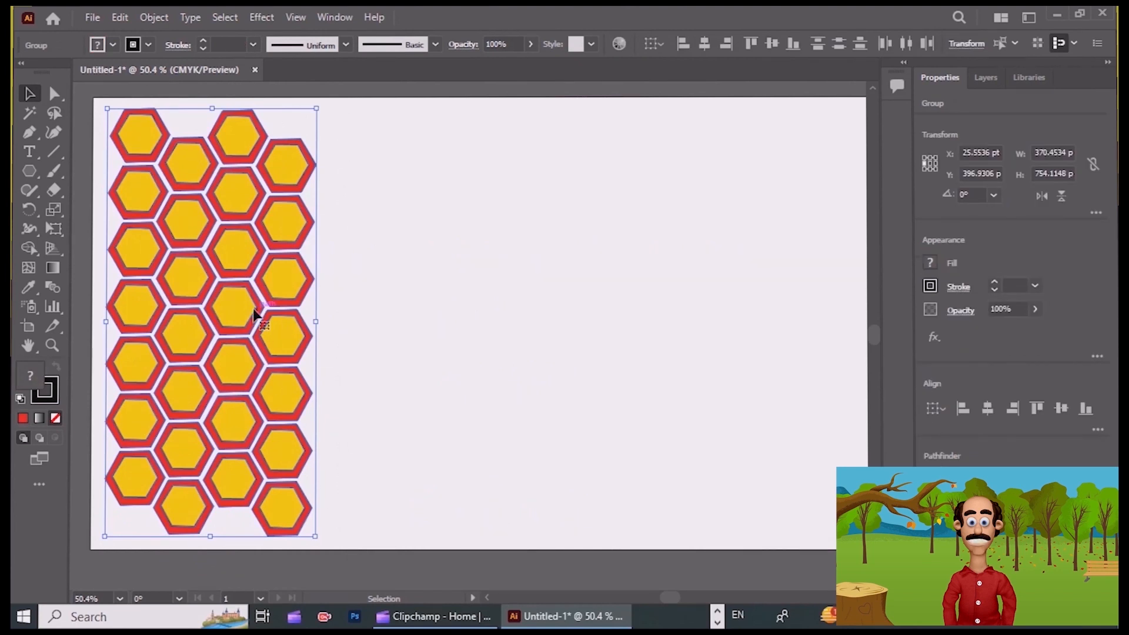
{"action": "left_click_drag", "start_coordinate": [254, 314], "coordinate": [453, 317]}
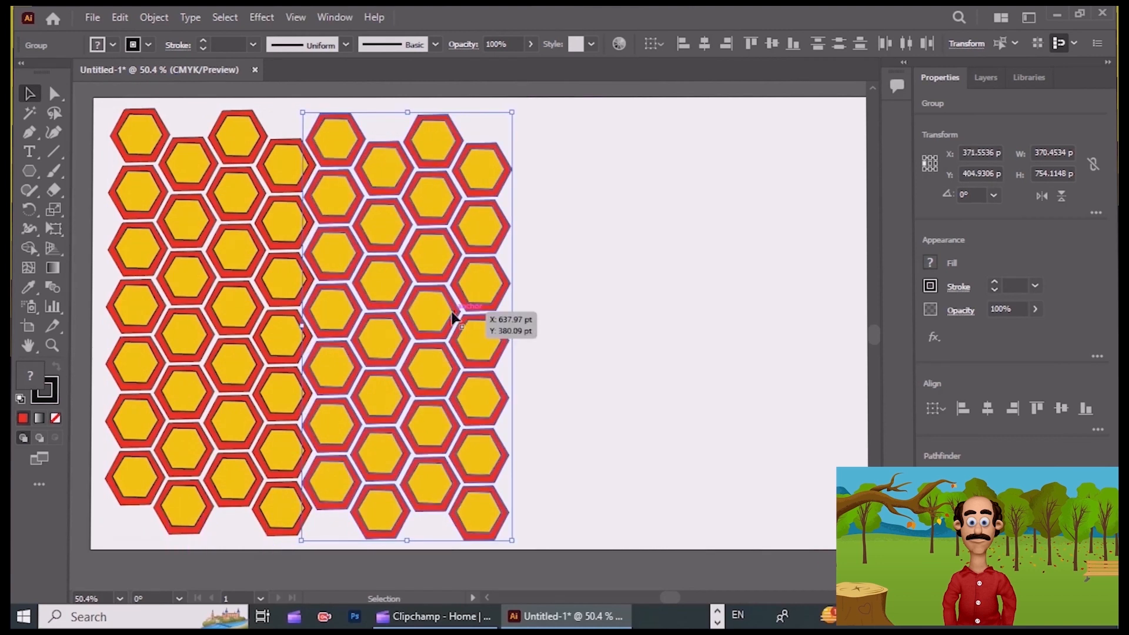
{"action": "key", "text": "ctrl+d"}
{"action": "key", "text": "ctrl+d"}
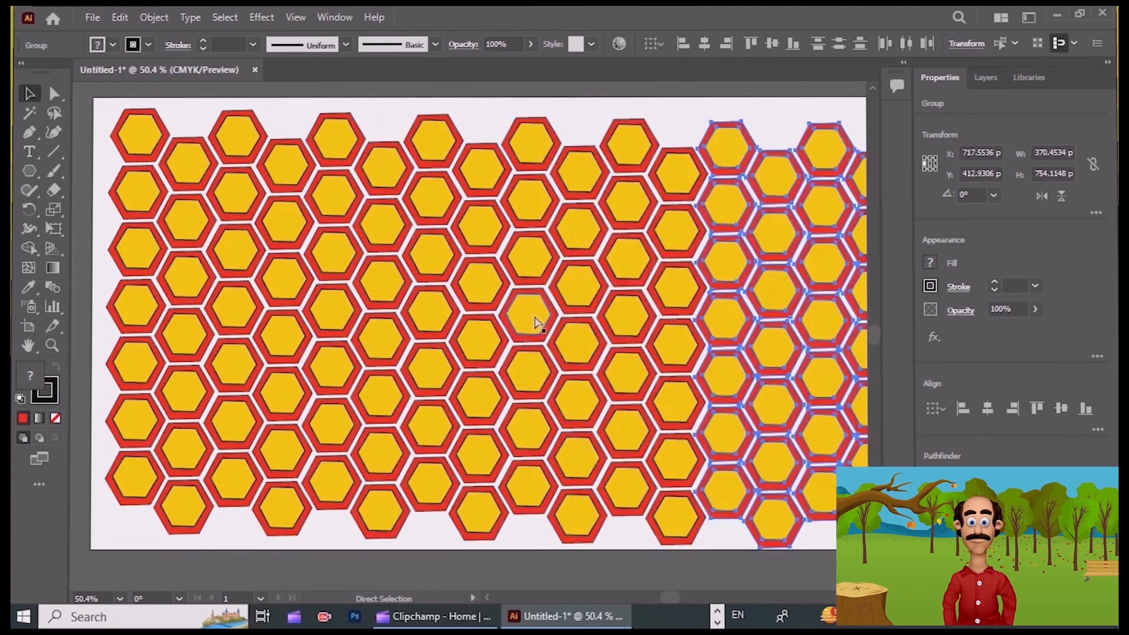
{"action": "left_click", "coordinate": [149, 541]}
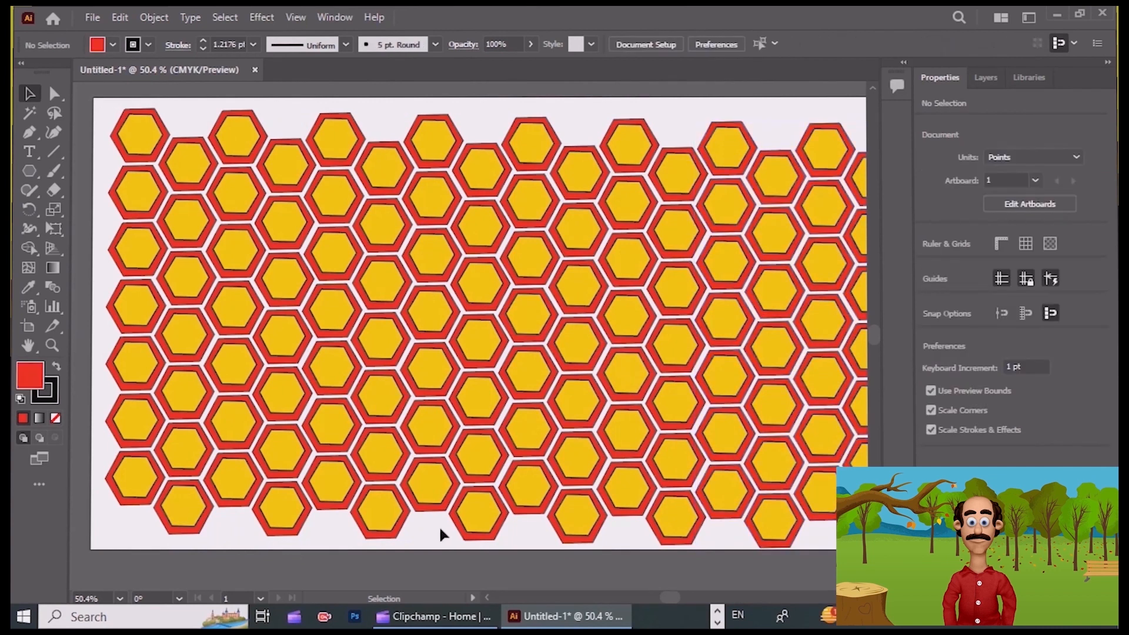